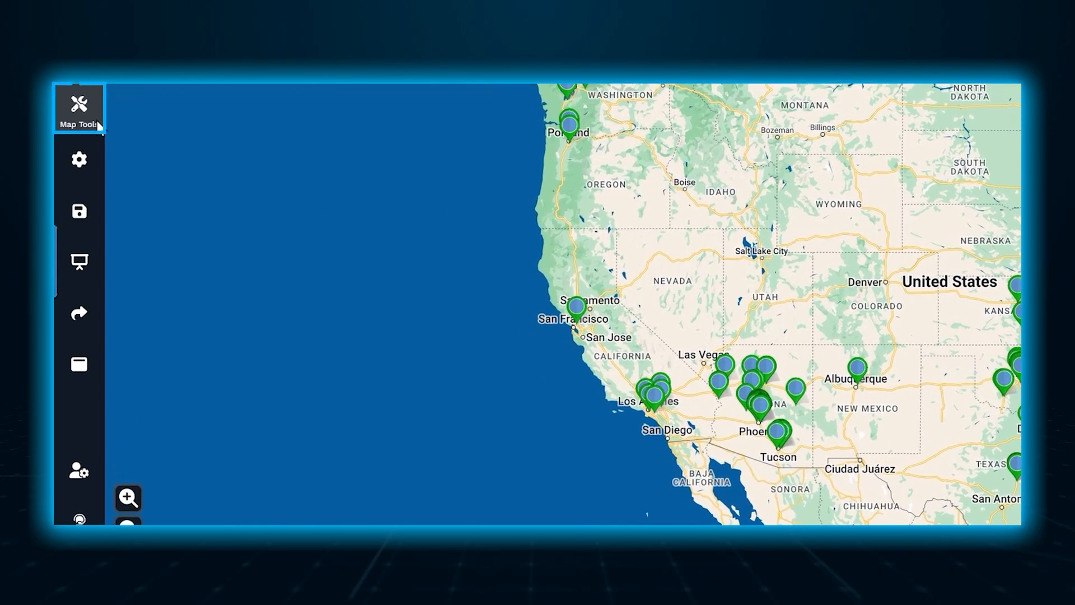
# Open the Routing / Directions map tool and select the first address entry.
pyautogui.click(98, 124)
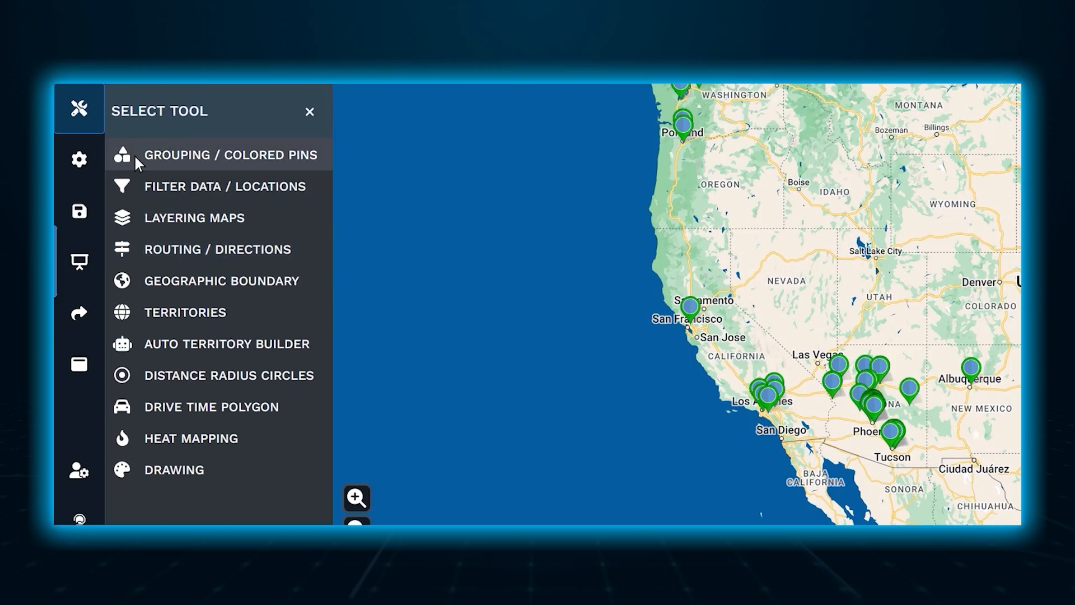
pyautogui.click(135, 246)
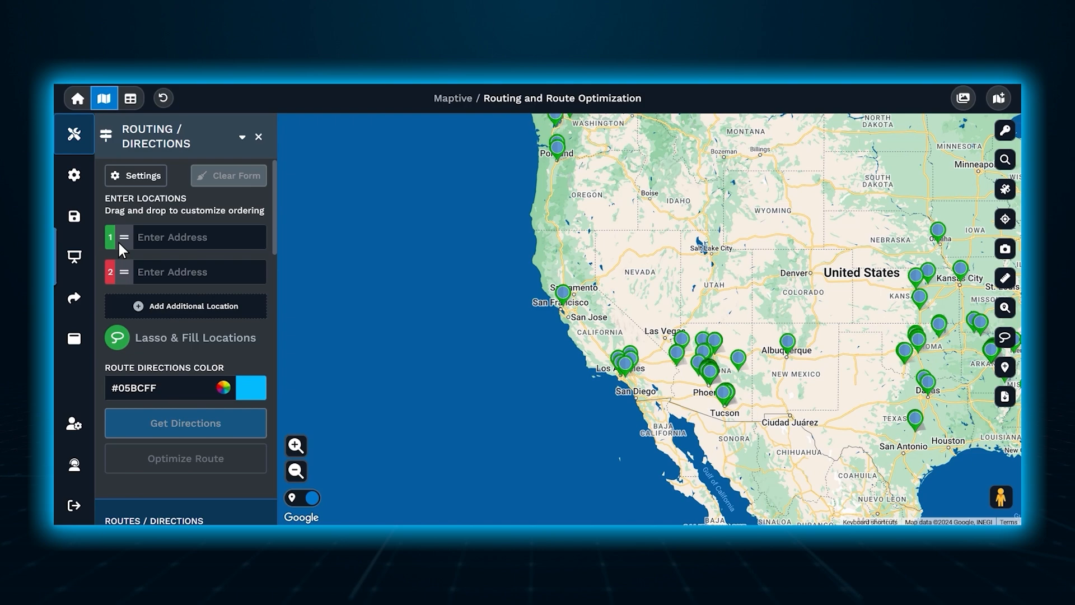
pyautogui.click(149, 246)
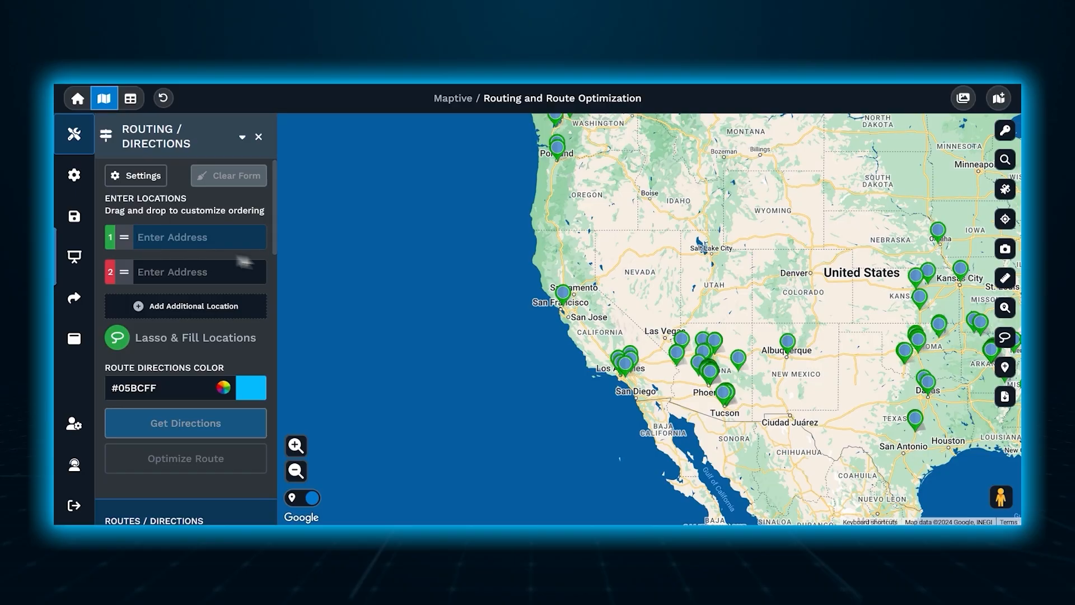
# Add the Berkeley, CA map location to the route from its marker details, and close the details.
pyautogui.click(563, 293)
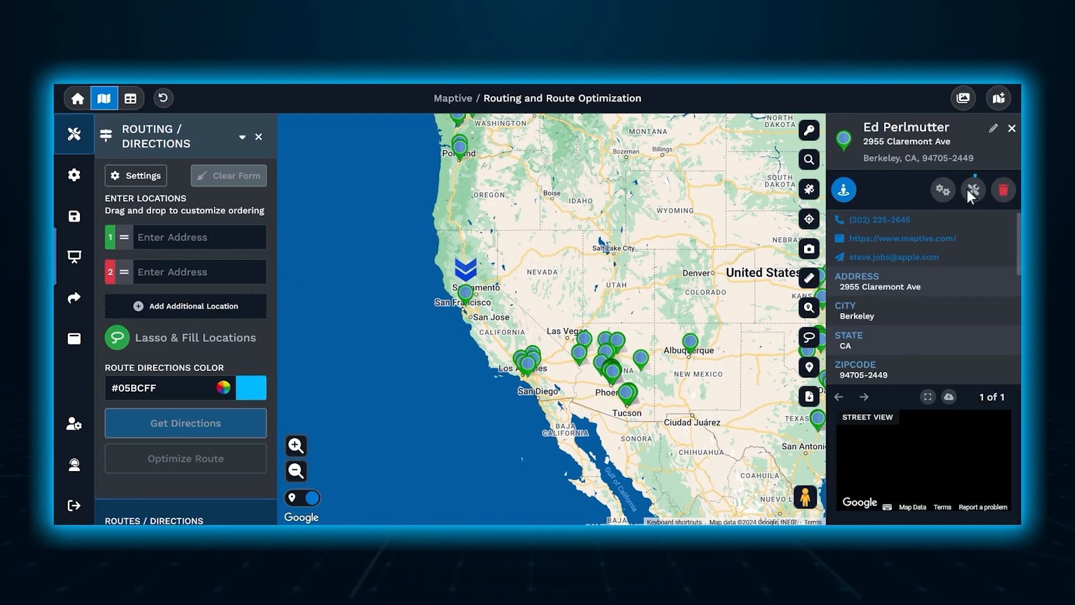
pyautogui.click(972, 192)
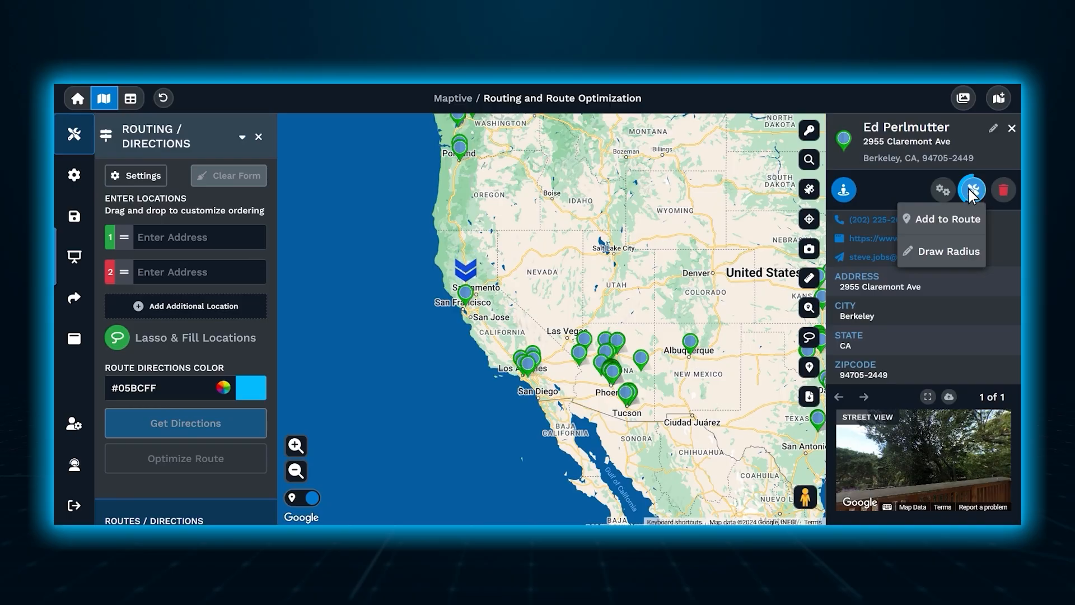
pyautogui.click(972, 225)
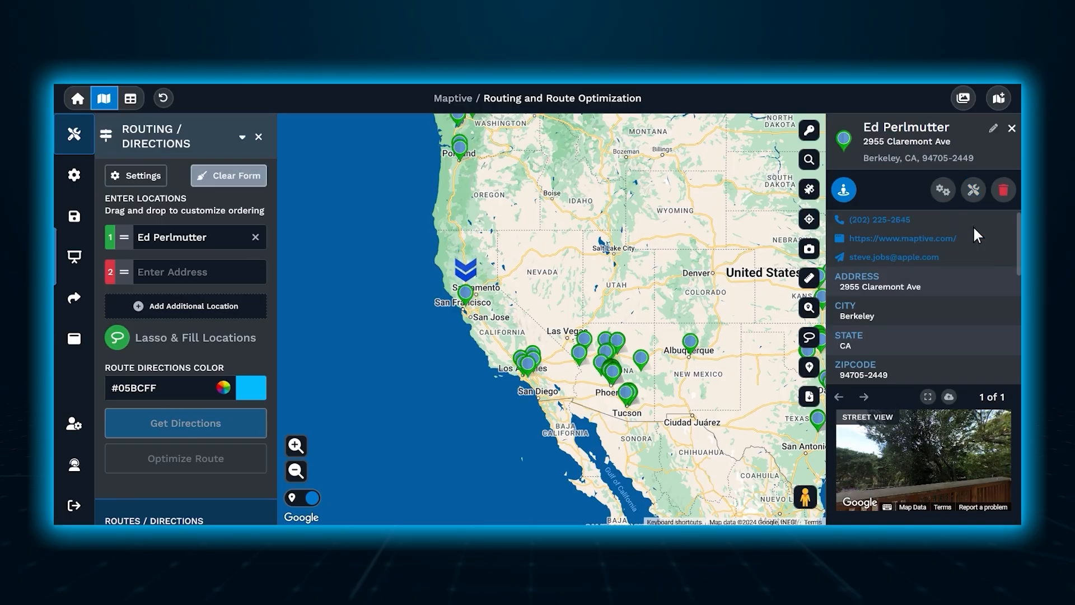
pyautogui.click(1011, 128)
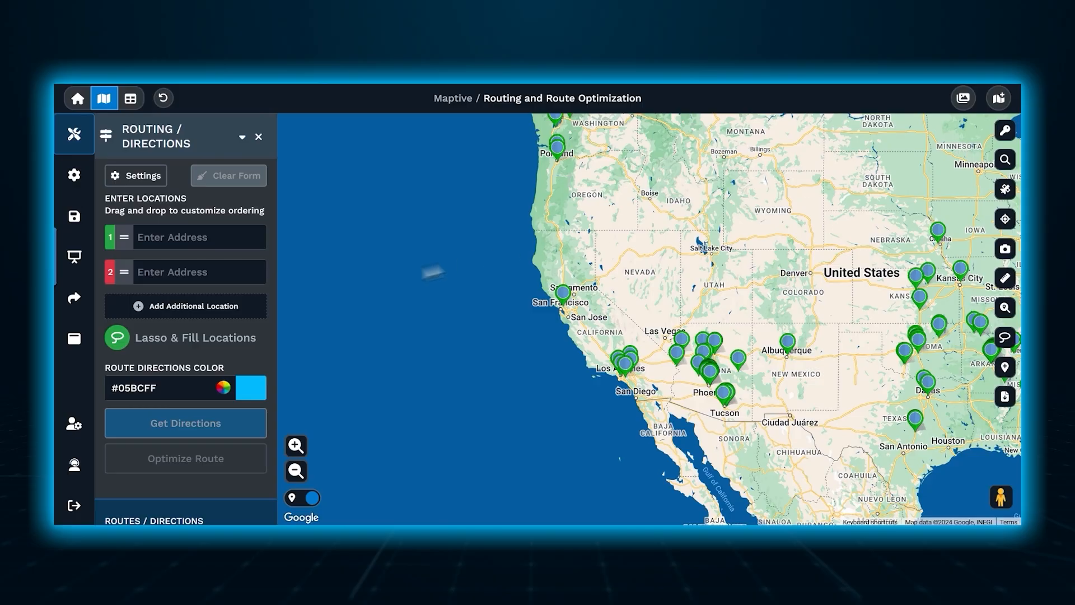
# Fill the route stops by lassoing all the markers around San Francisco and Los Angeles.
pyautogui.click(117, 338)
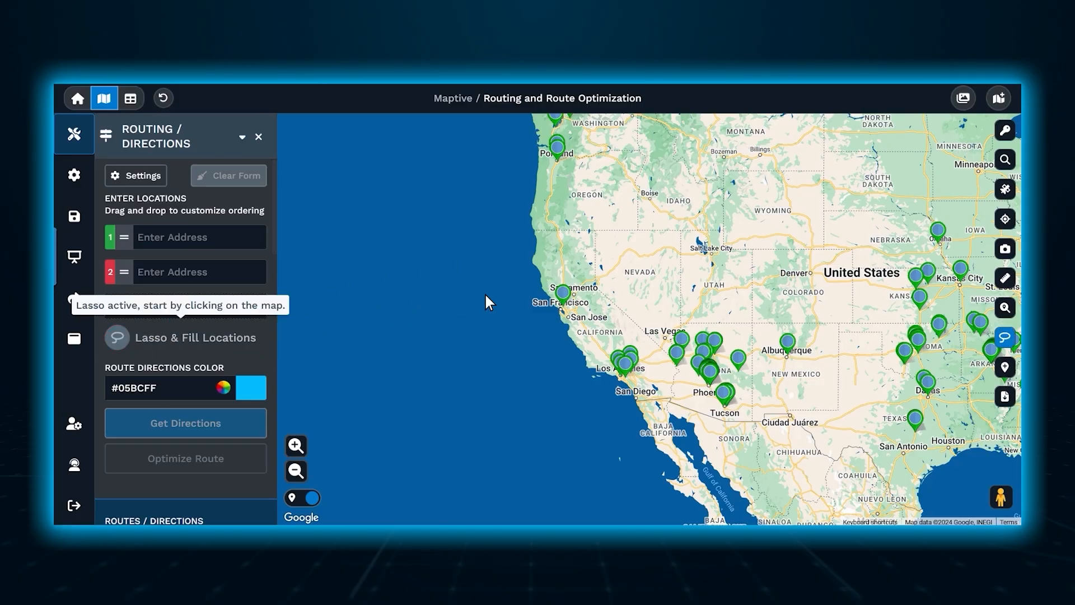
pyautogui.click(592, 237)
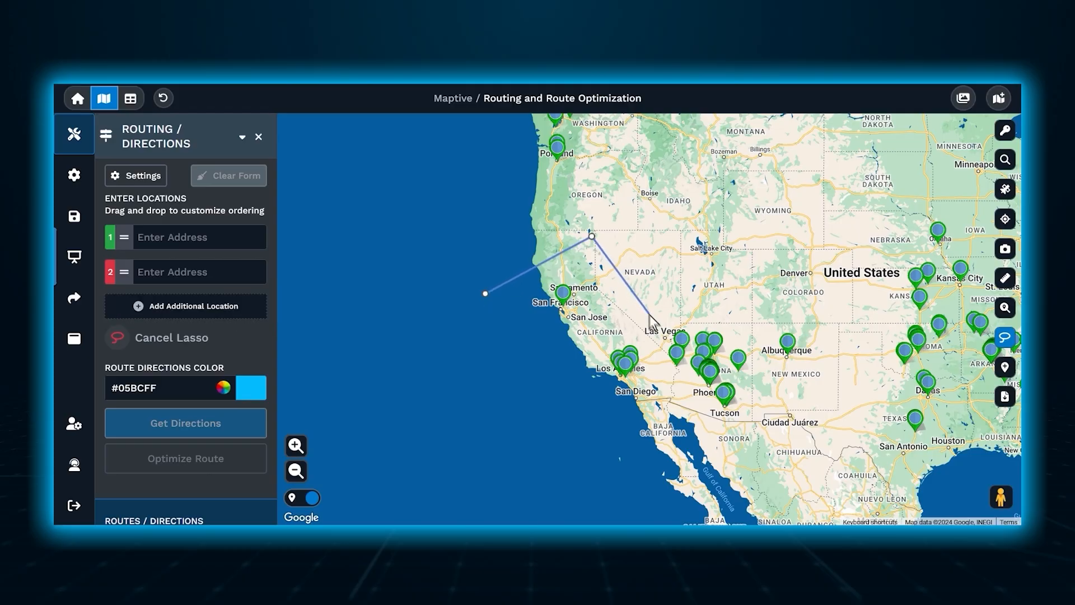
pyautogui.click(673, 377)
pyautogui.moveTo(607, 422)
pyautogui.mouseDown()
pyautogui.moveTo(629, 398)
pyautogui.moveTo(587, 418)
pyautogui.moveTo(638, 371)
pyautogui.moveTo(624, 381)
pyautogui.mouseUp()
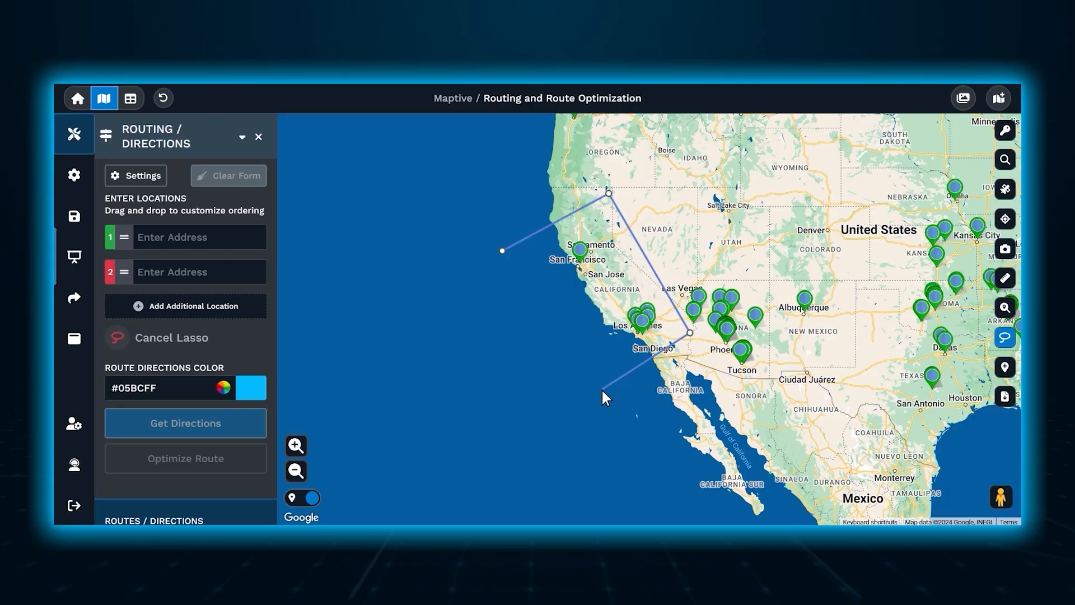
pyautogui.click(601, 388)
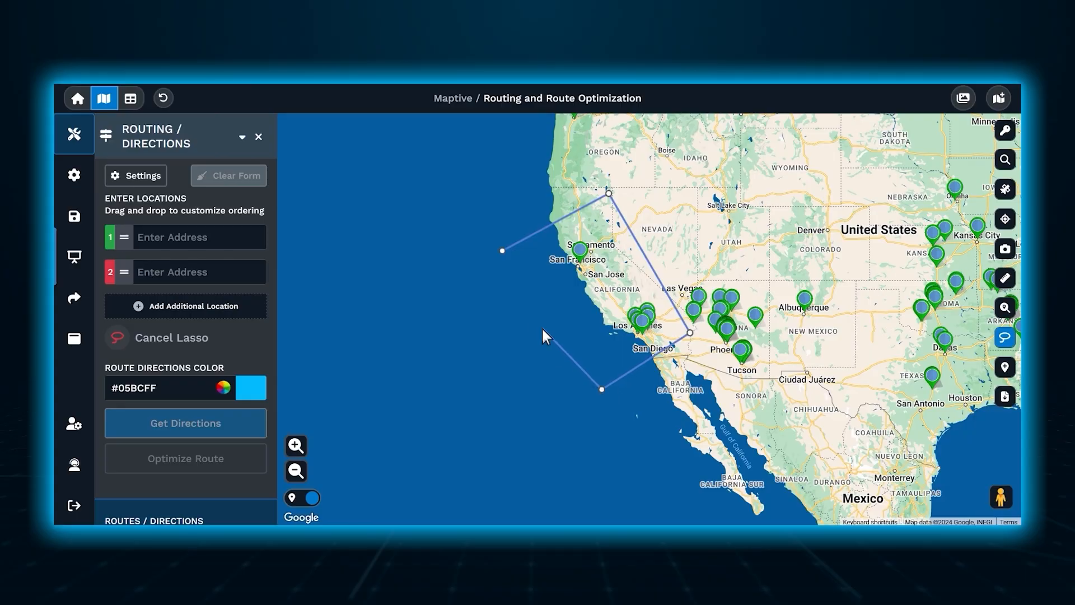
pyautogui.click(502, 251)
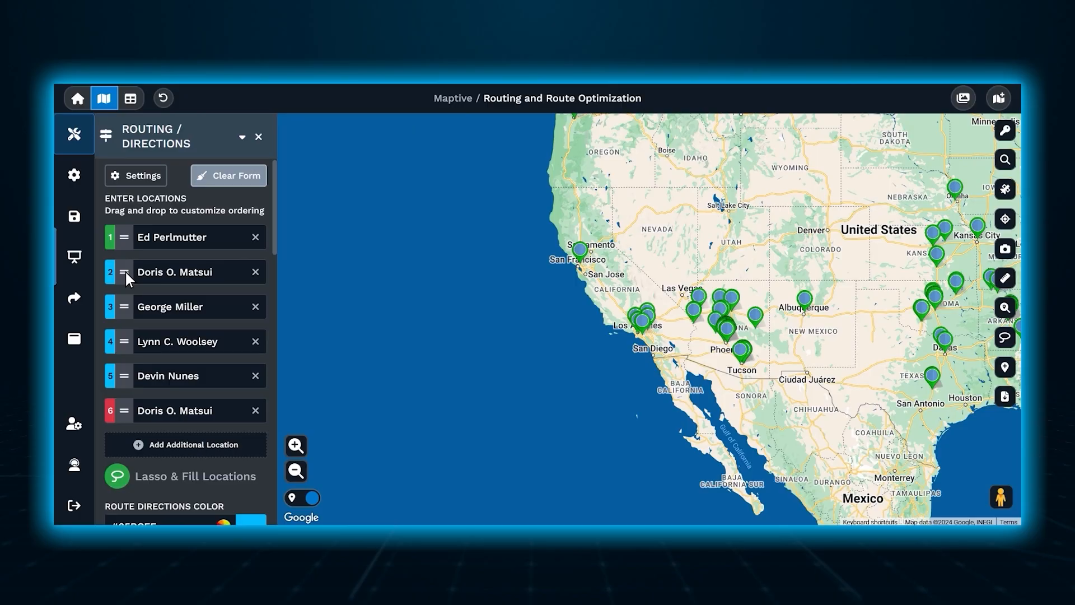
# Move the second stop to fifth place and add the Berkeley marker as the final stop.
pyautogui.moveTo(125, 272); pyautogui.dragTo(127, 376)
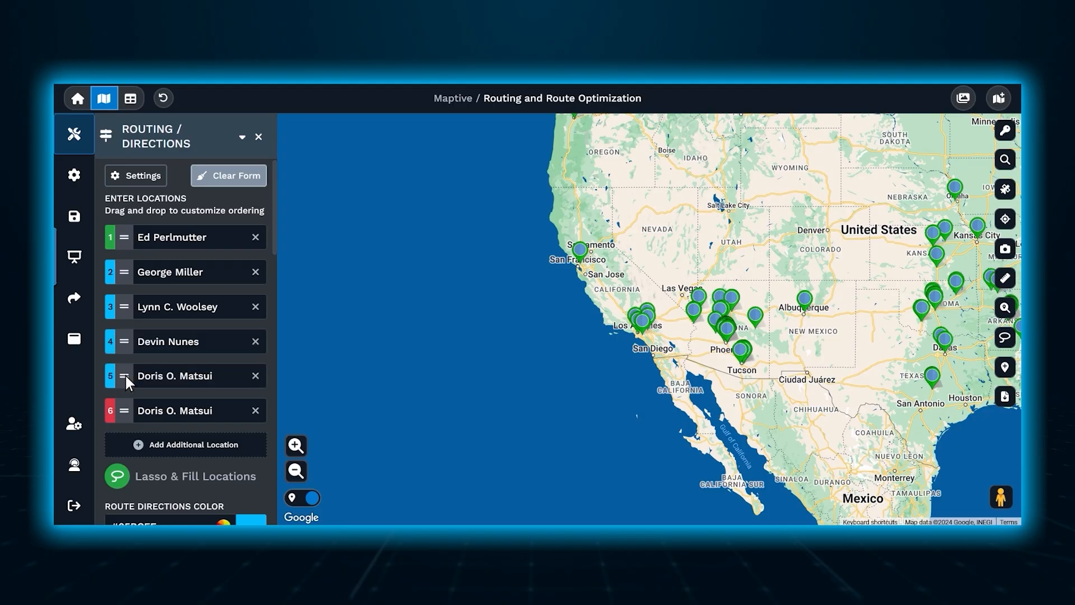
pyautogui.click(581, 253)
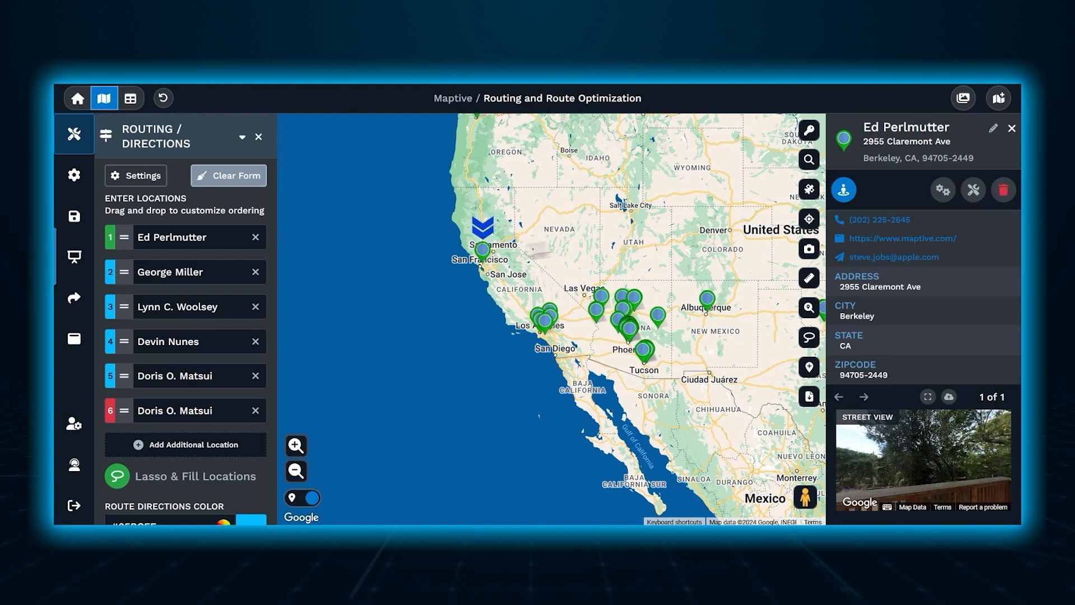
pyautogui.click(973, 190)
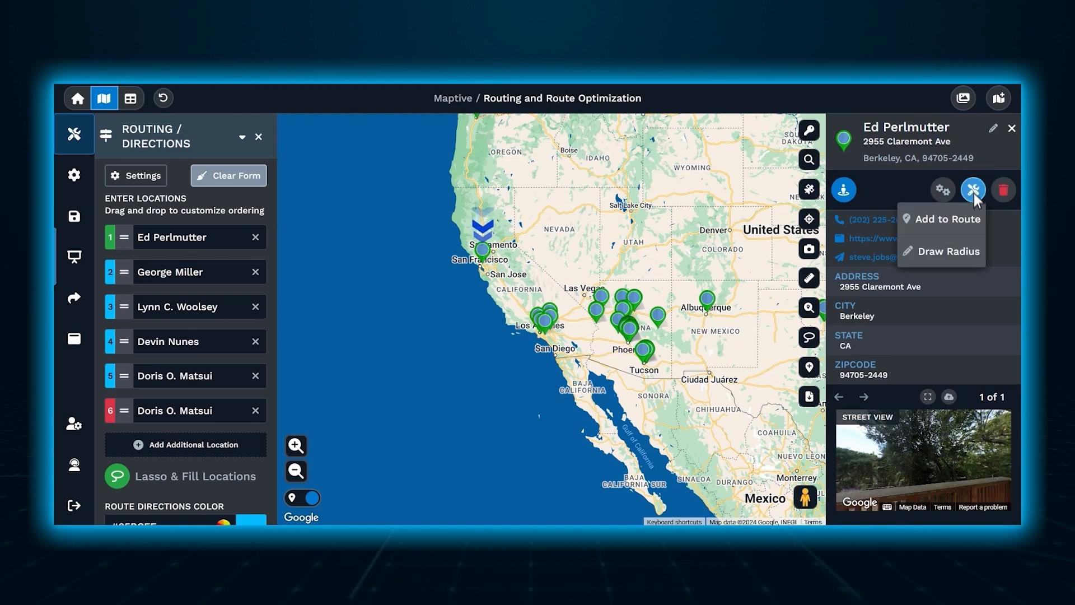
pyautogui.click(947, 219)
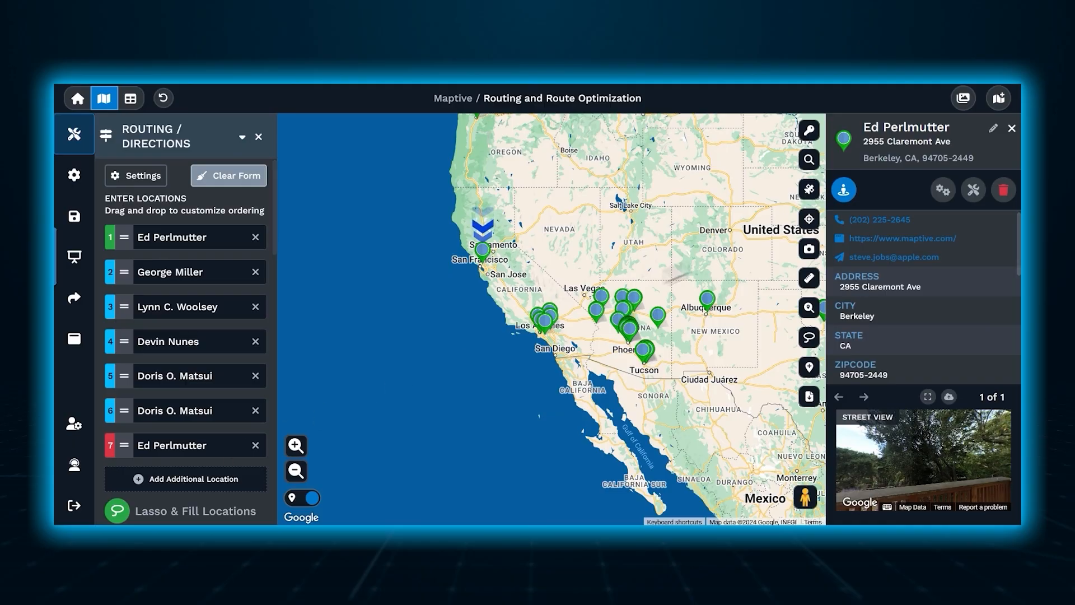
pyautogui.click(1012, 129)
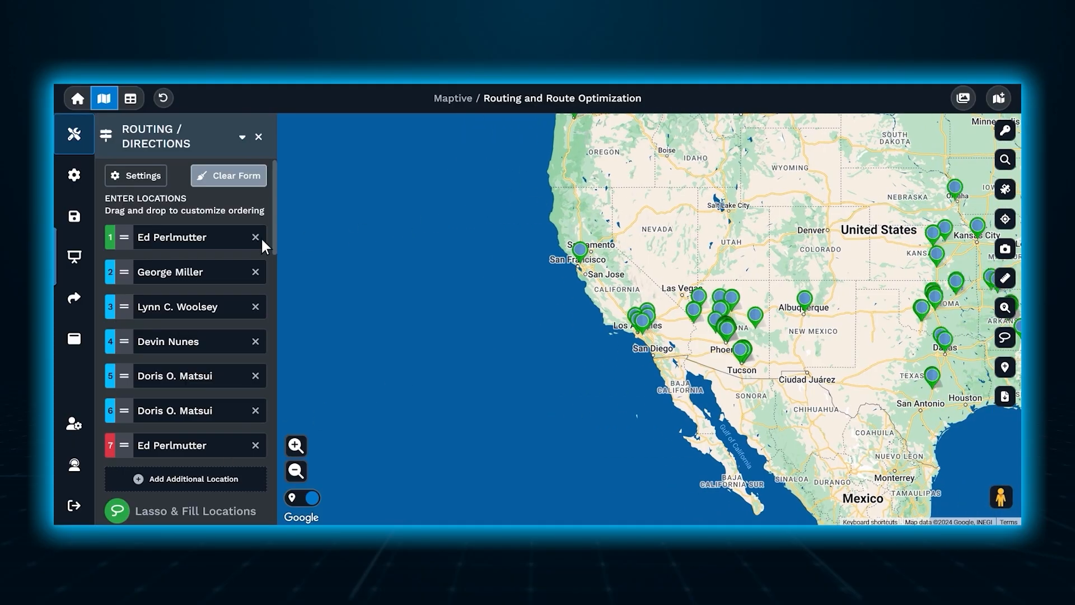
# Generate an optimized route through the California stops using the route color #05BCFF.
pyautogui.moveTo(274, 220); pyautogui.dragTo(274, 378)
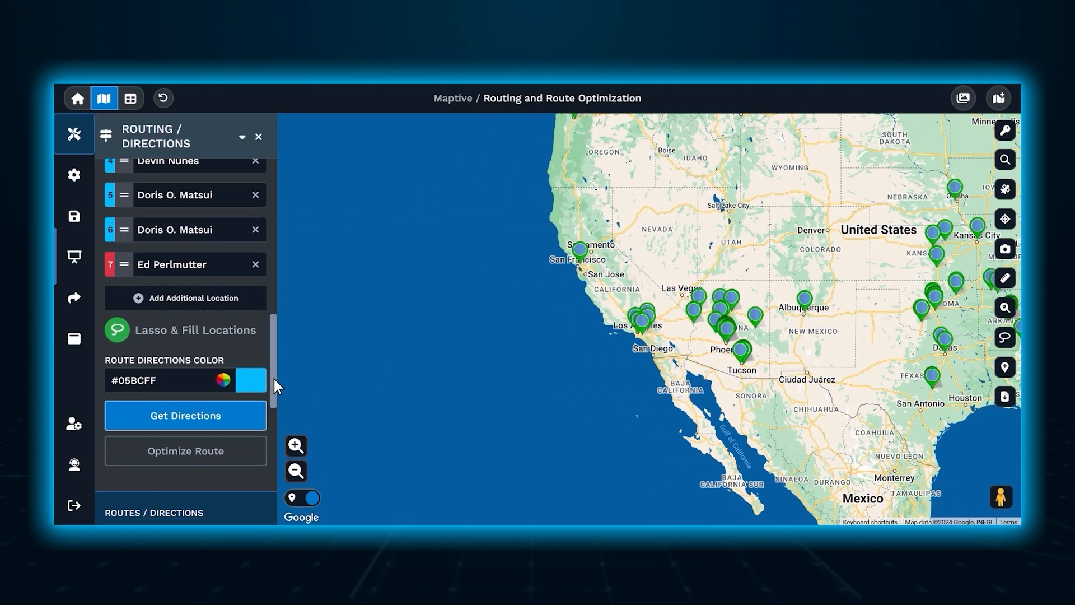
pyautogui.click(251, 408)
pyautogui.click(253, 448)
pyautogui.moveTo(273, 337)
pyautogui.mouseDown()
pyautogui.moveTo(273, 213)
pyautogui.moveTo(273, 349)
pyautogui.mouseUp()
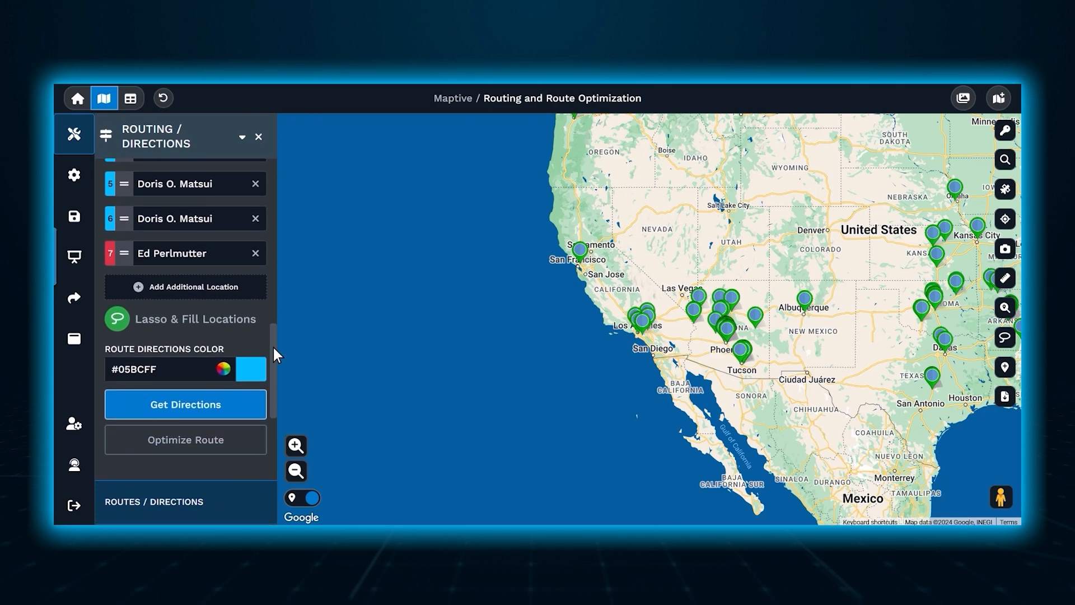
pyautogui.click(256, 432)
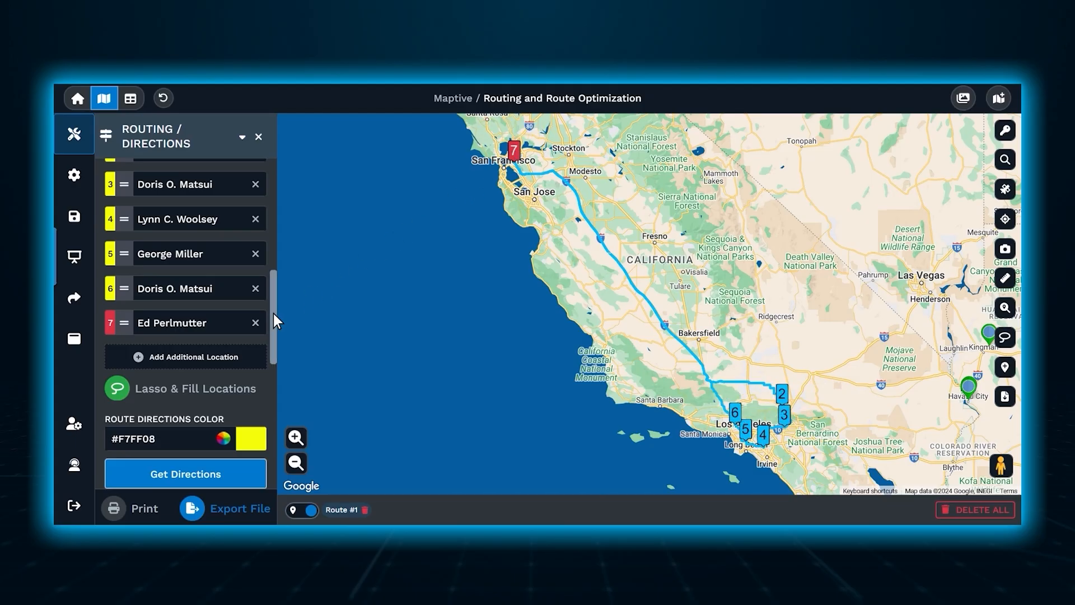
# Expand Route #1's stop list and review the turn-by-turn directions for its second stop.
pyautogui.moveTo(273, 311)
pyautogui.mouseDown()
pyautogui.moveTo(273, 236)
pyautogui.moveTo(274, 432)
pyautogui.mouseUp()
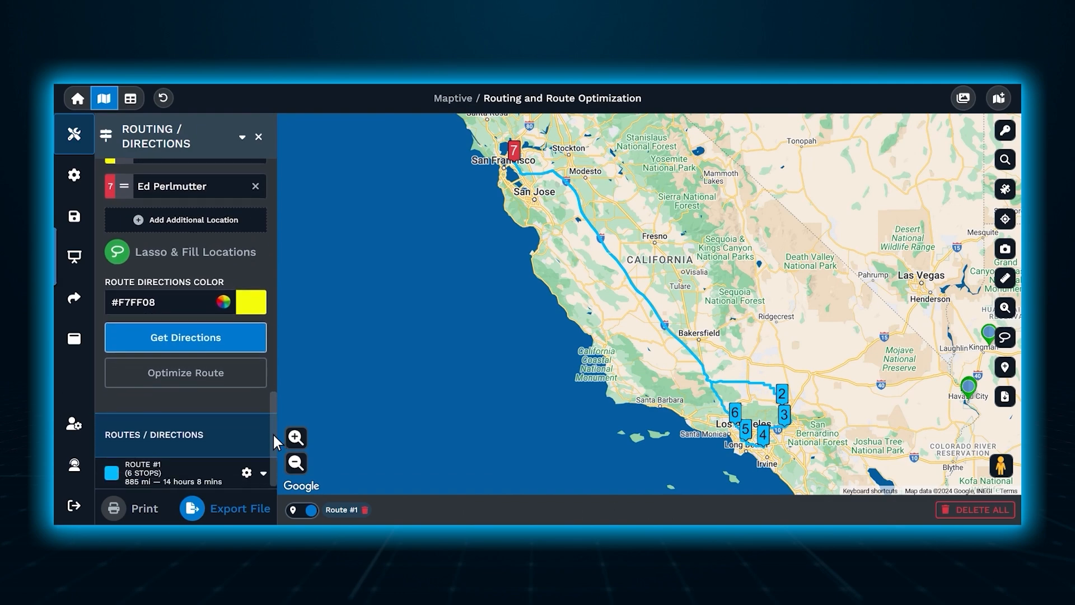
pyautogui.click(262, 473)
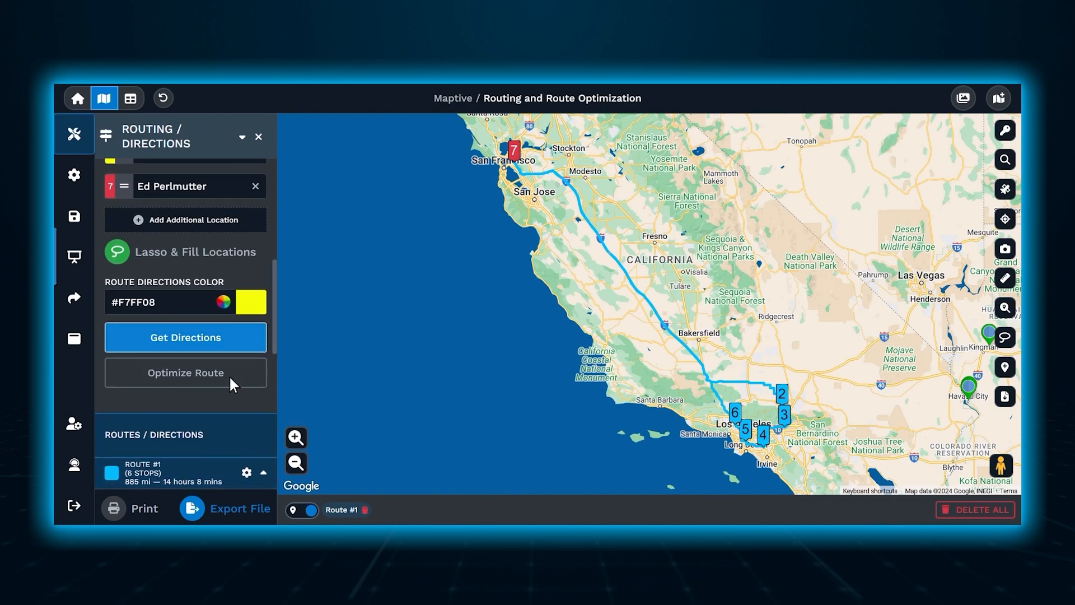
pyautogui.moveTo(273, 311); pyautogui.dragTo(273, 448)
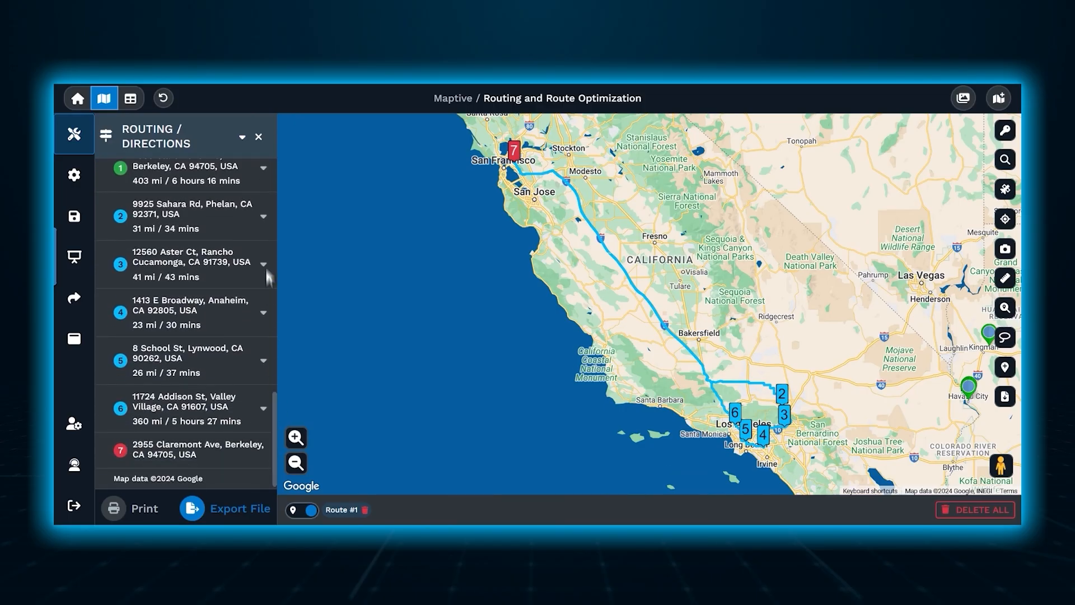
pyautogui.click(263, 216)
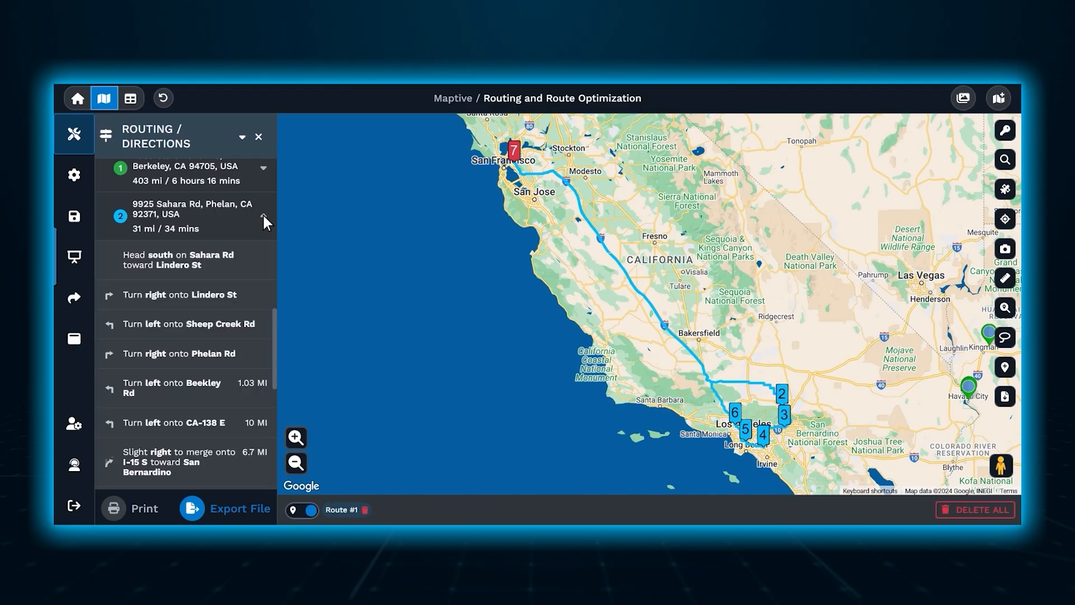
pyautogui.click(263, 217)
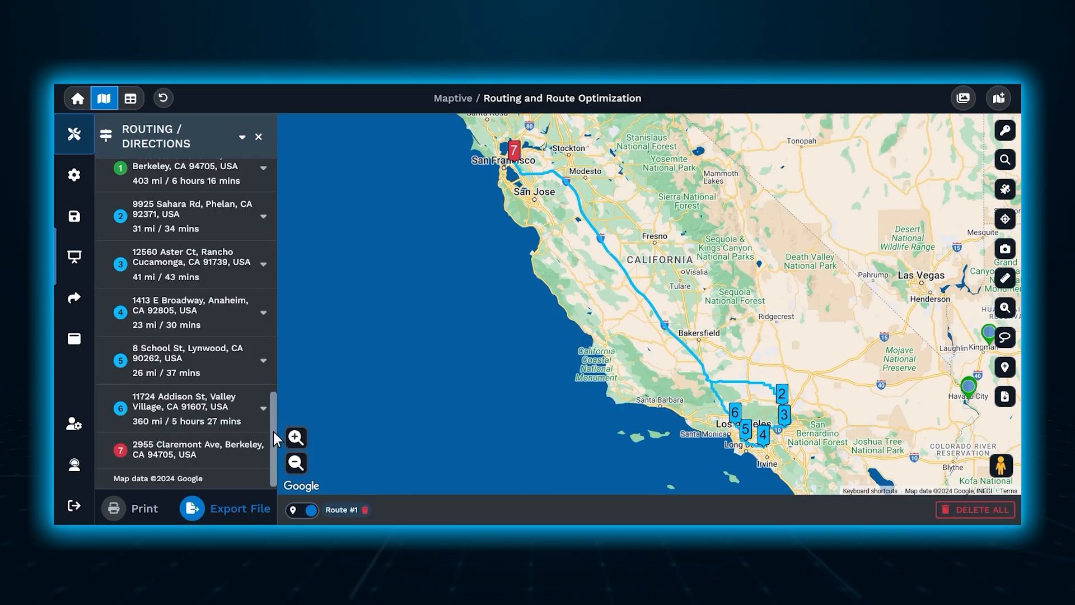
# Clear the route form and refill its stops by lassoing the markers in northwestern Arizona, from Havasu City to Flagstaff.
pyautogui.moveTo(273, 431); pyautogui.dragTo(267, 192)
pyautogui.click(260, 176)
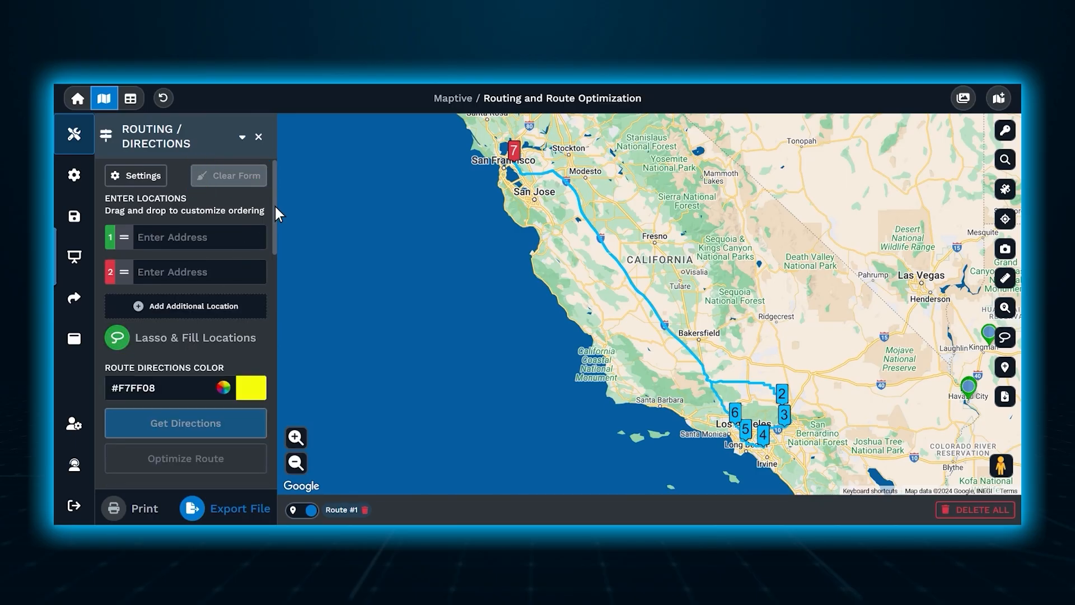
pyautogui.moveTo(274, 206); pyautogui.dragTo(276, 343)
pyautogui.scroll(4, 274, 342)
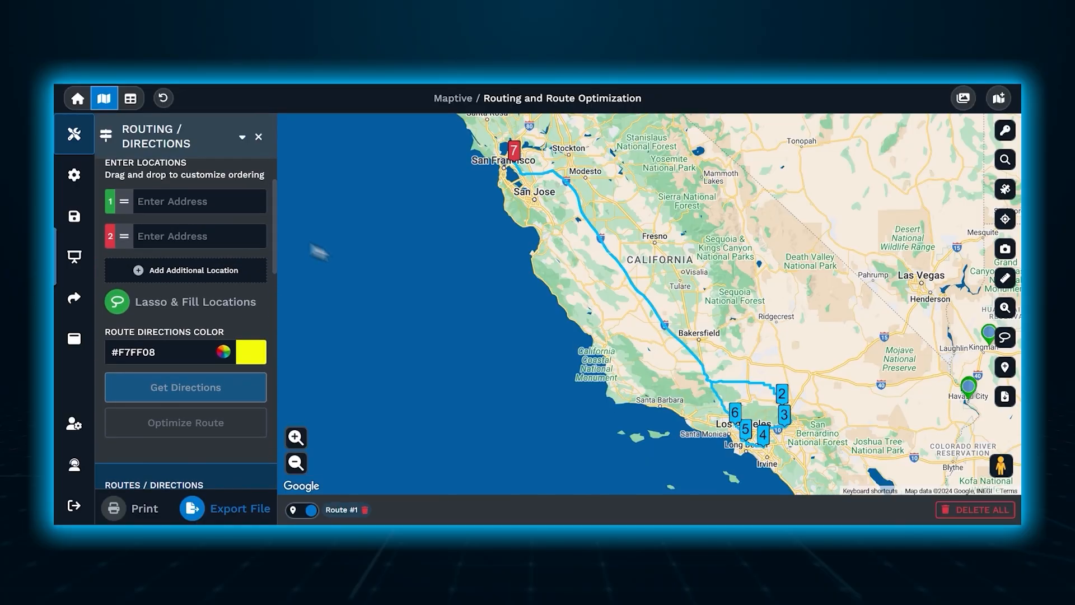
pyautogui.moveTo(541, 333); pyautogui.dragTo(344, 305)
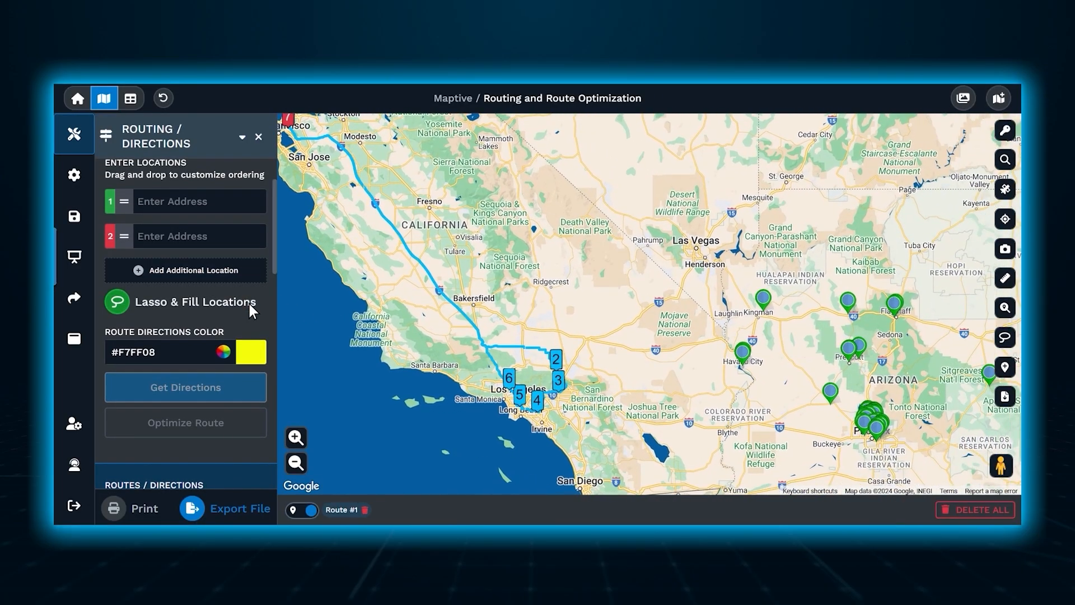
pyautogui.click(248, 301)
pyautogui.click(723, 382)
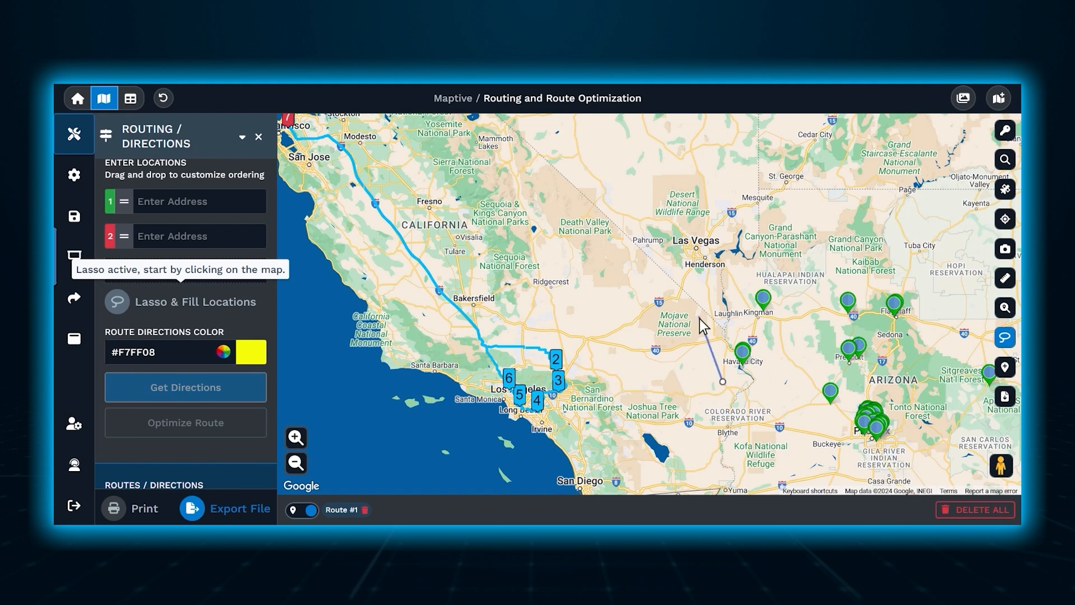
pyautogui.click(694, 291)
pyautogui.click(837, 214)
pyautogui.click(942, 252)
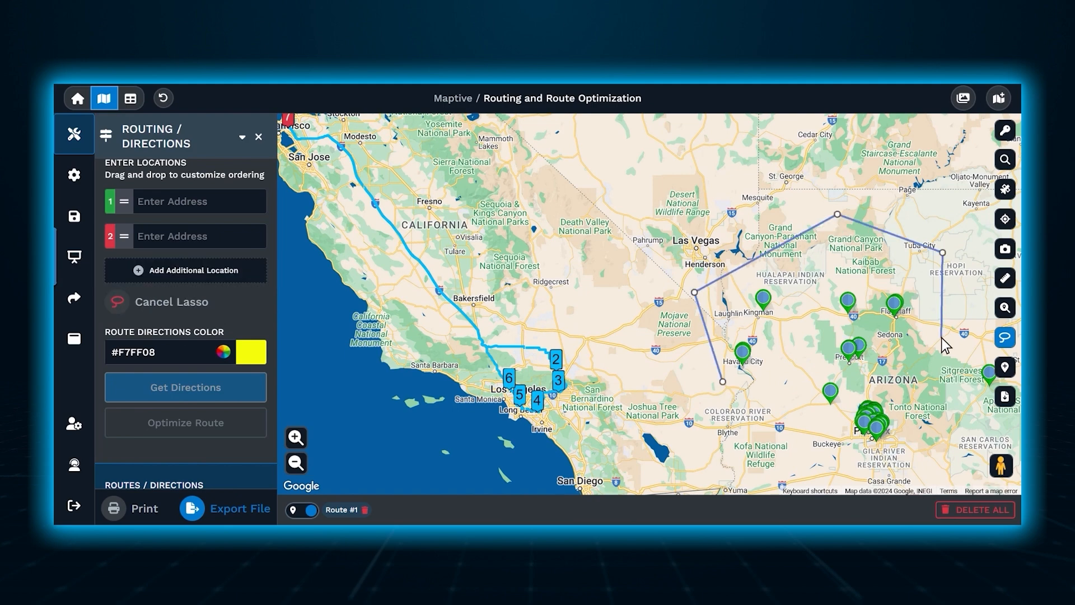
pyautogui.click(939, 339)
pyautogui.click(751, 396)
pyautogui.click(723, 381)
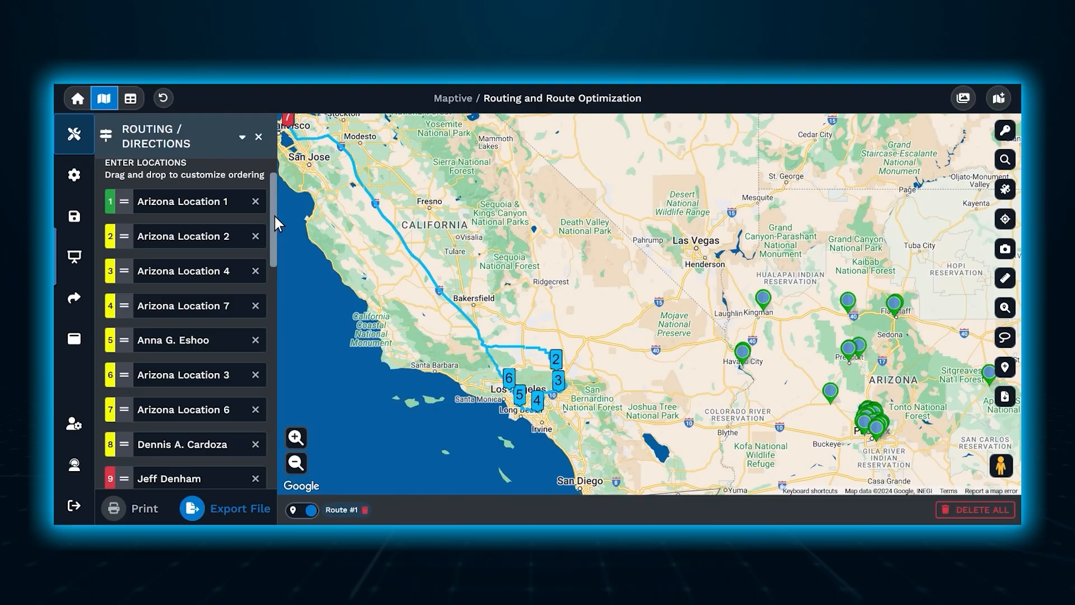
# Get directions for the Arizona stops in yellow #F7FF08, adding them as another directions instance.
pyautogui.moveTo(275, 217); pyautogui.dragTo(274, 314)
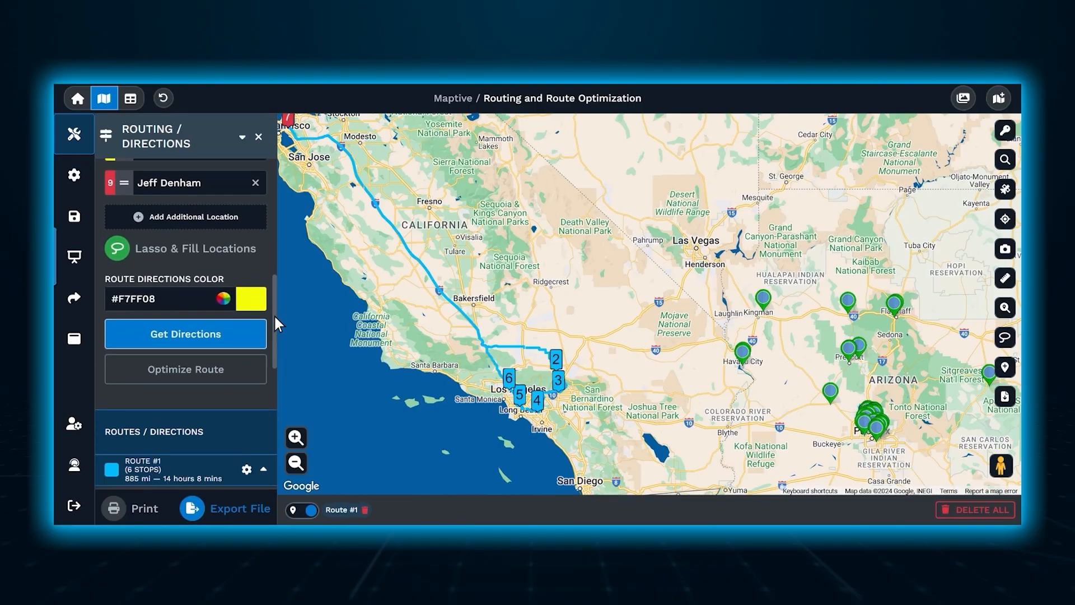
pyautogui.click(248, 331)
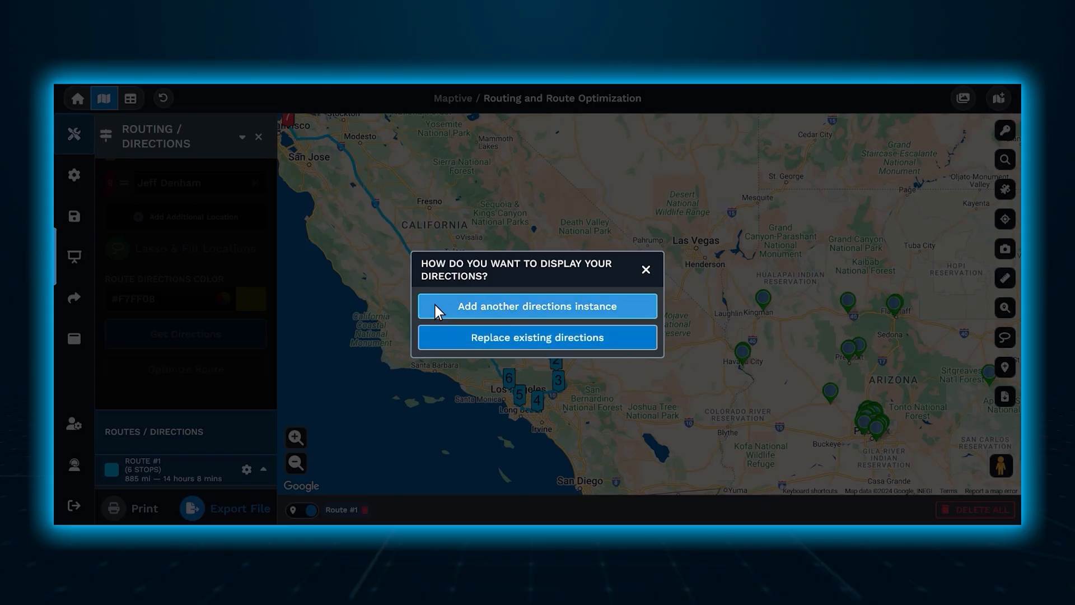
pyautogui.click(434, 304)
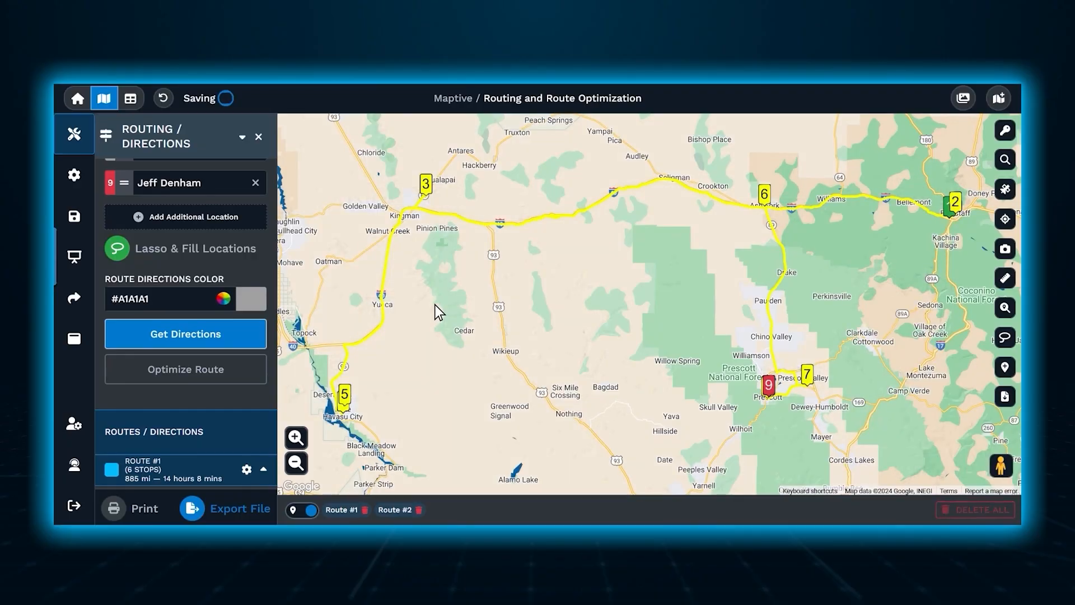
pyautogui.moveTo(275, 334); pyautogui.dragTo(275, 445)
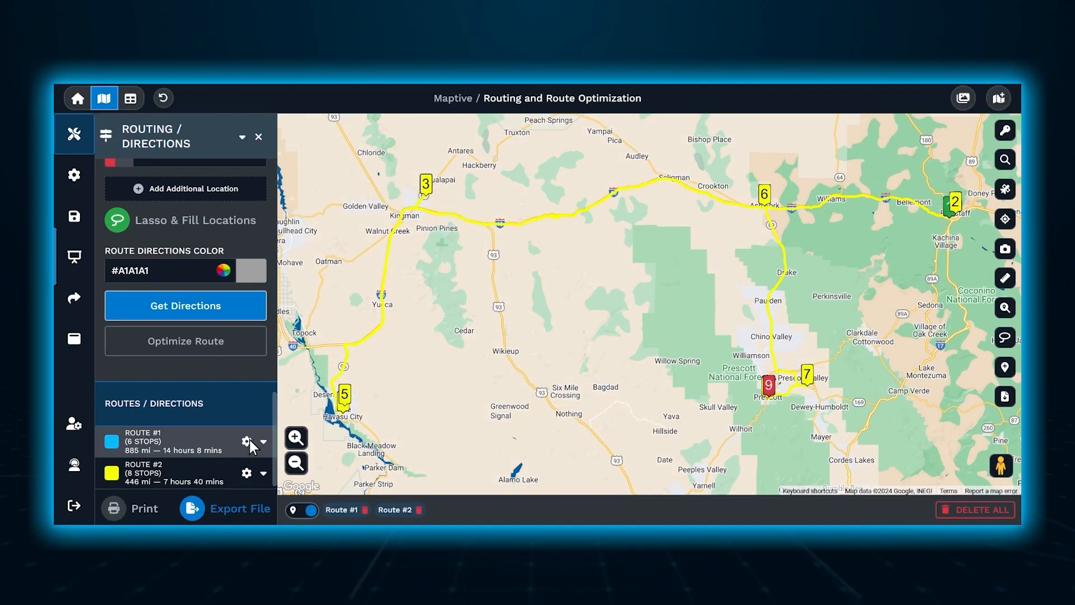
# Edit Route #1 to rename it "Monday", look at its route color choices, and save the route.
pyautogui.click(249, 439)
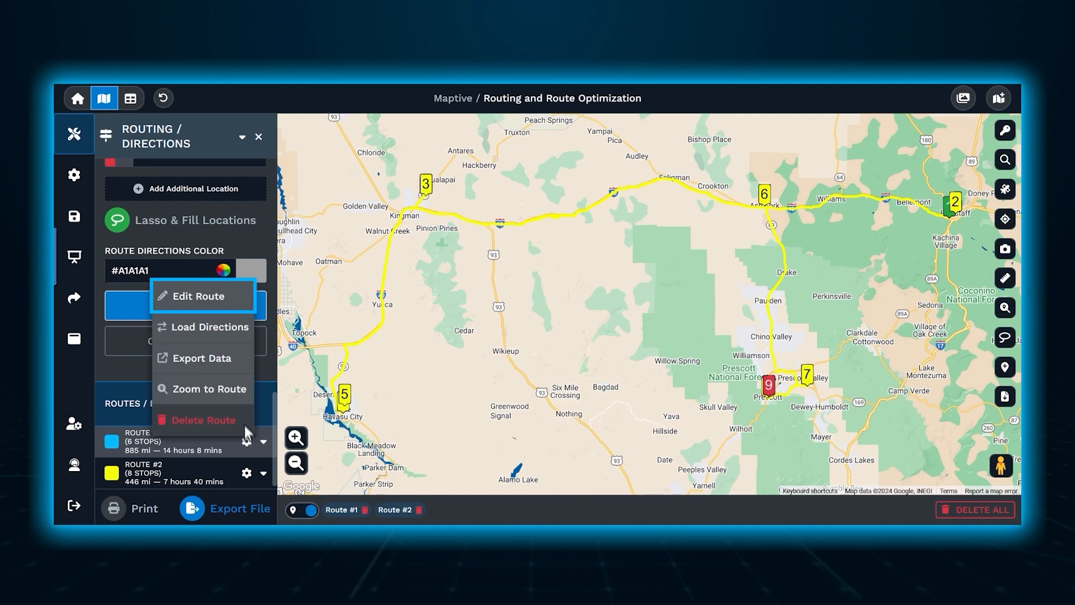
pyautogui.click(247, 307)
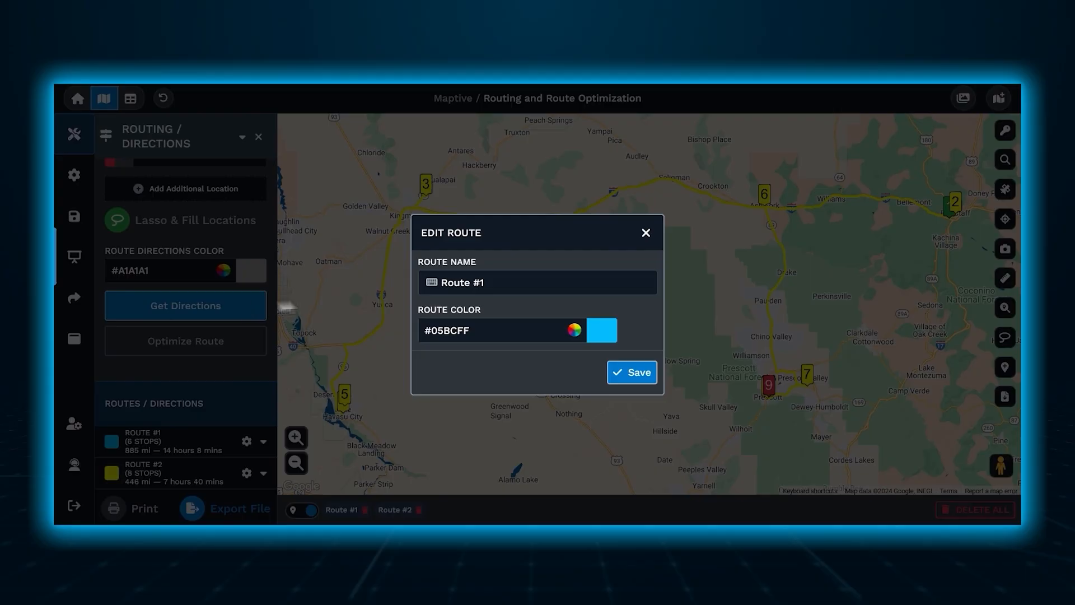
pyautogui.tripleClick(492, 286)
pyautogui.write('Mo')
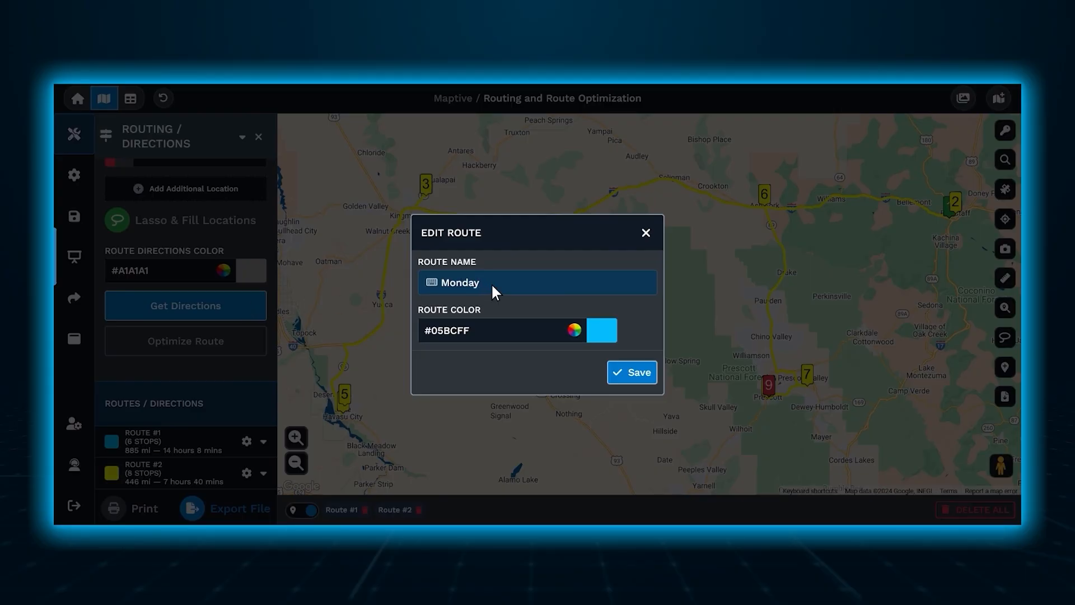
pyautogui.write('nday')
pyautogui.click(574, 329)
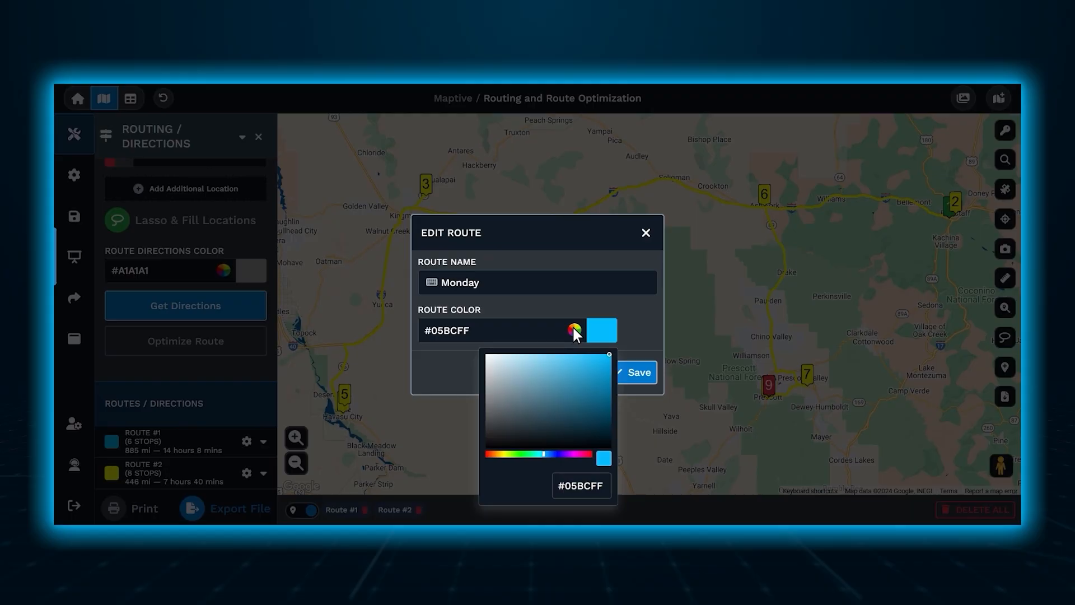
pyautogui.click(574, 330)
pyautogui.click(616, 365)
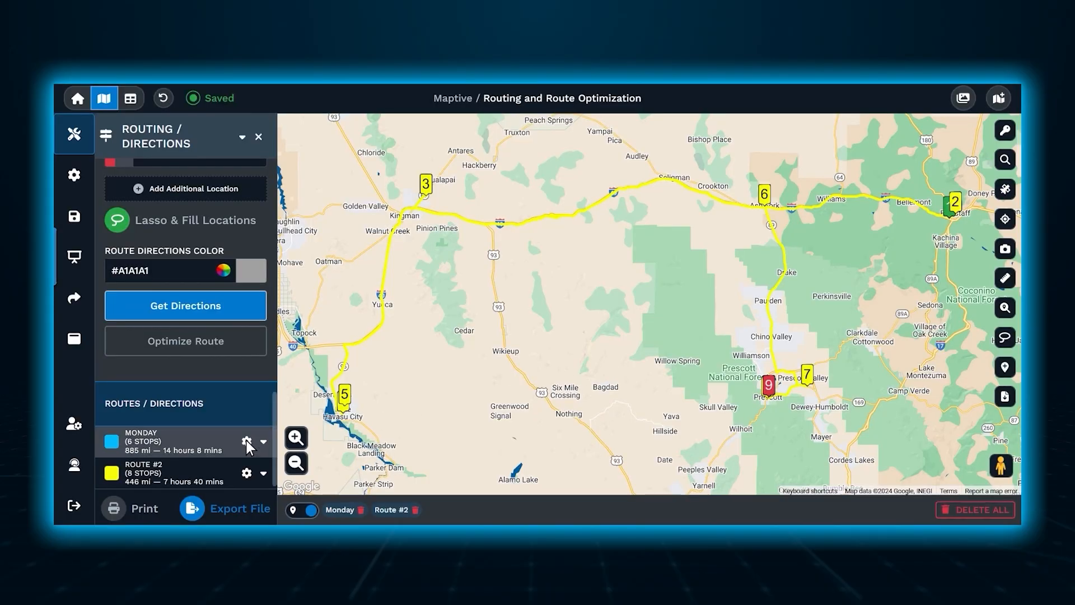
# Zoom the map to the Monday route in California and delete that route.
pyautogui.click(247, 440)
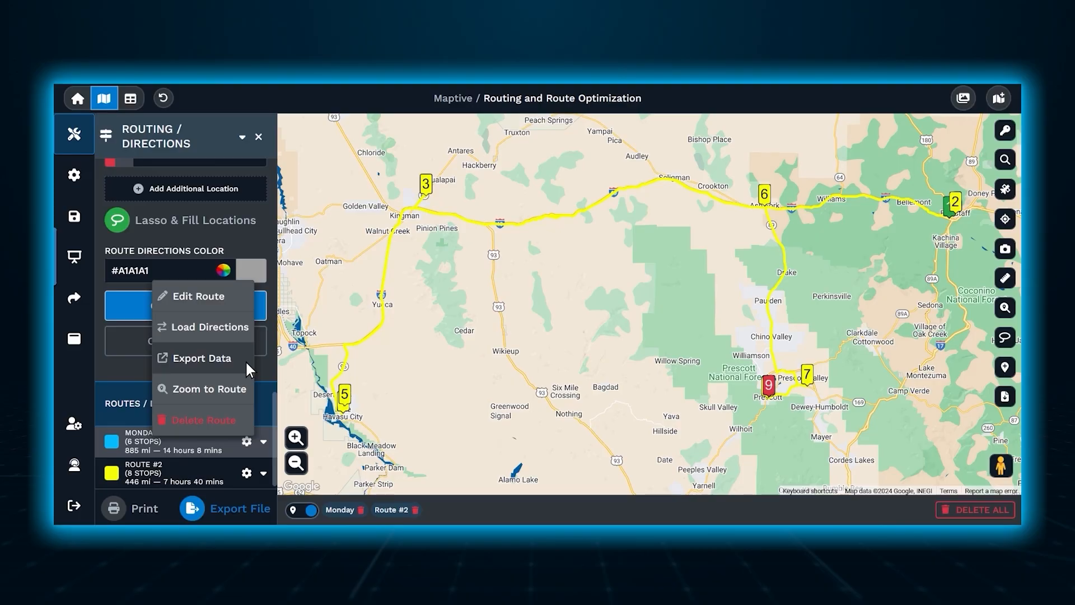
pyautogui.click(246, 388)
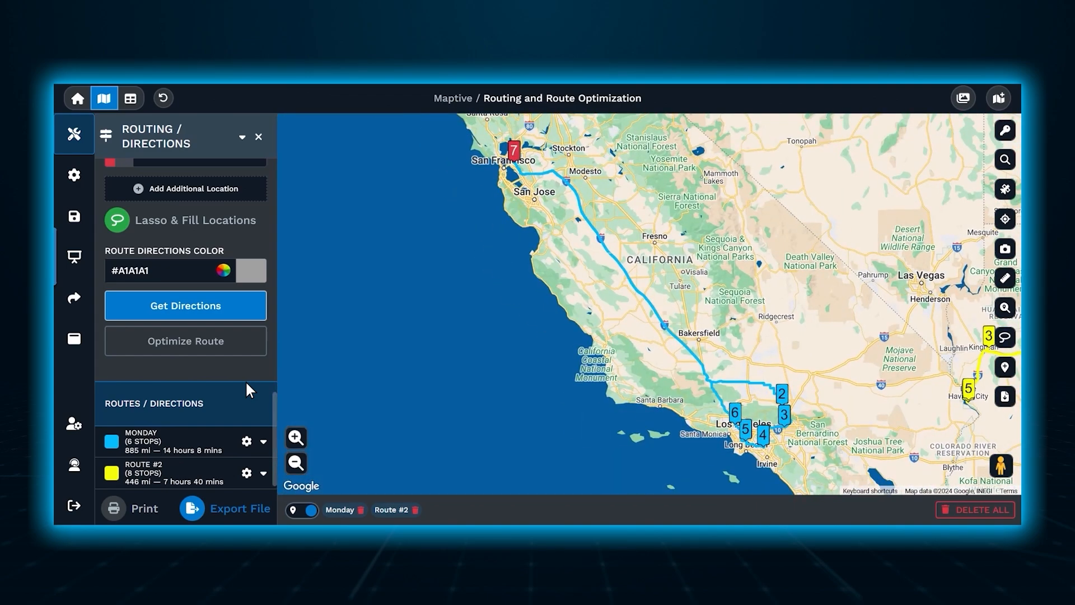
pyautogui.click(247, 441)
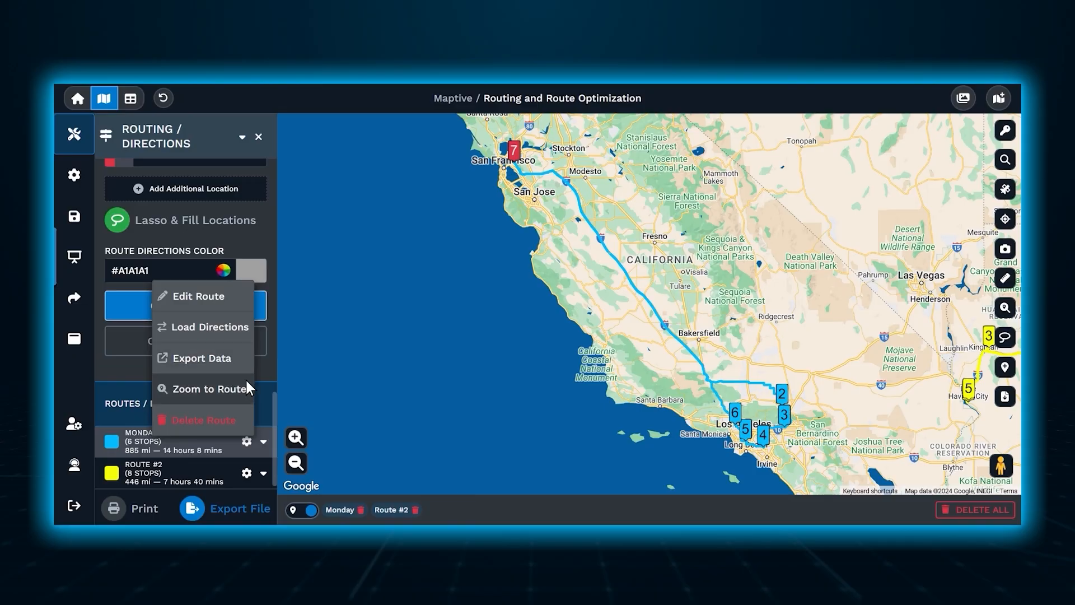
pyautogui.click(247, 410)
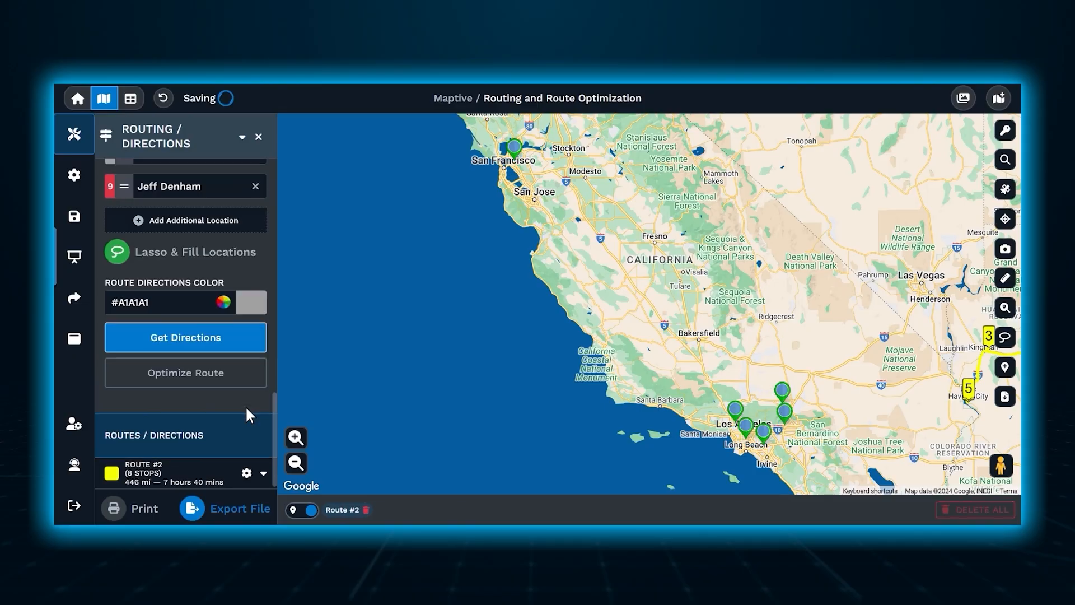